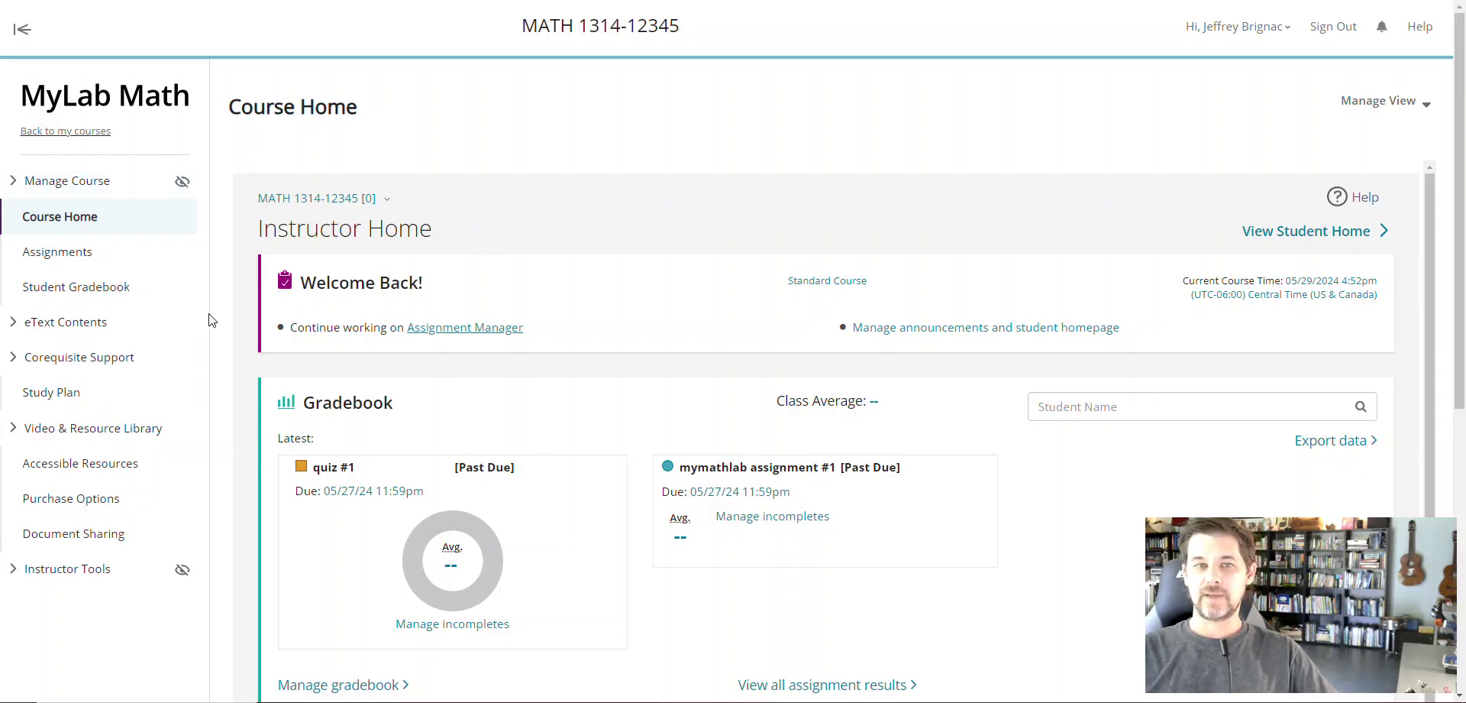
# Open the course's assignments list and check the availability notes for mymathlab assignment #1 and quiz #1.
pyautogui.click(86, 252)
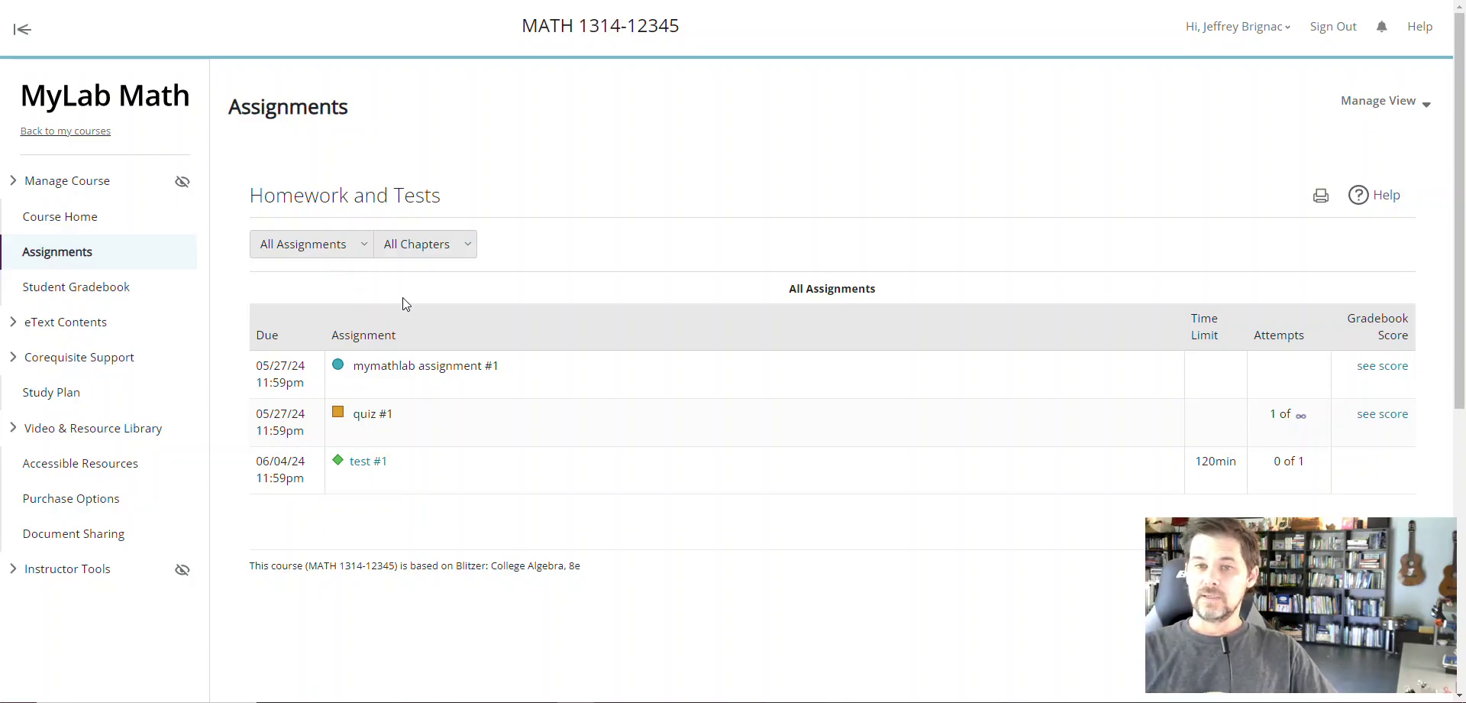
pyautogui.moveTo(407, 416)
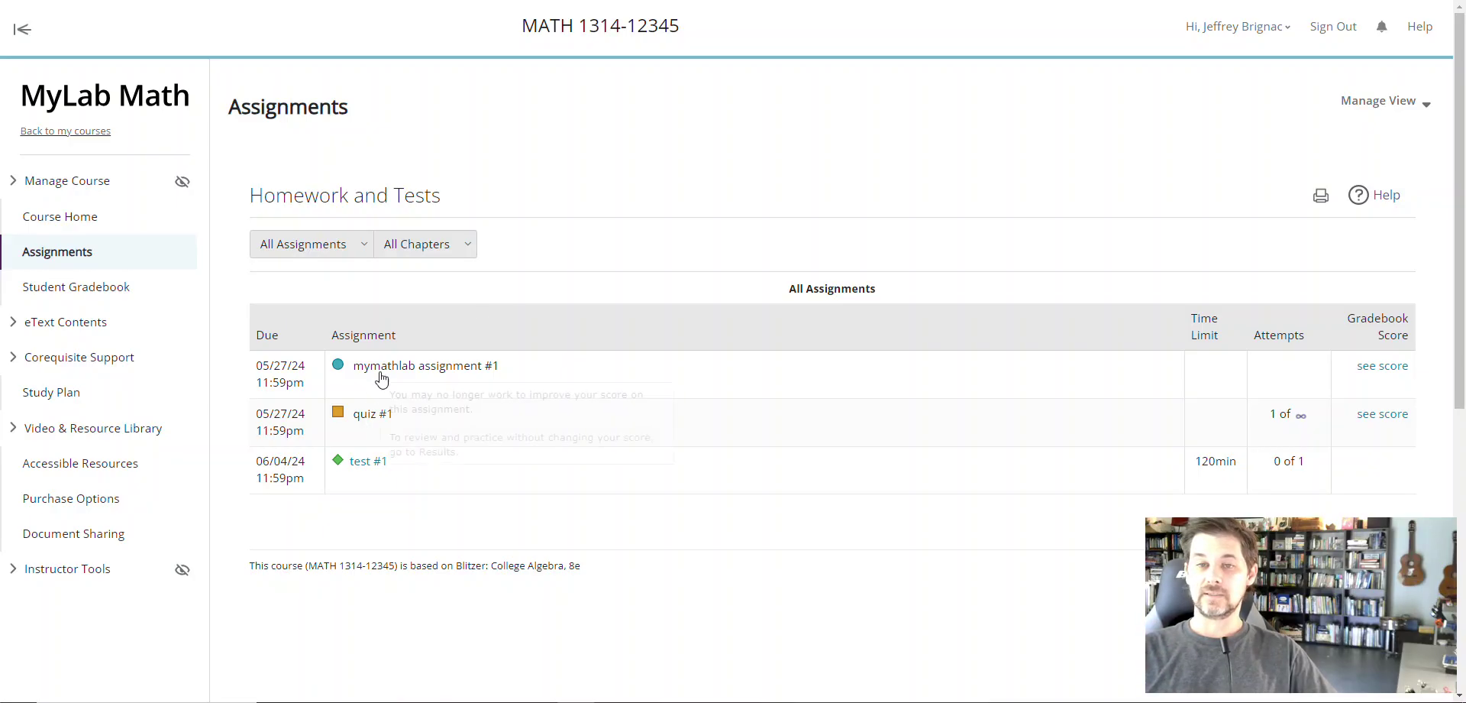
pyautogui.moveTo(488, 374)
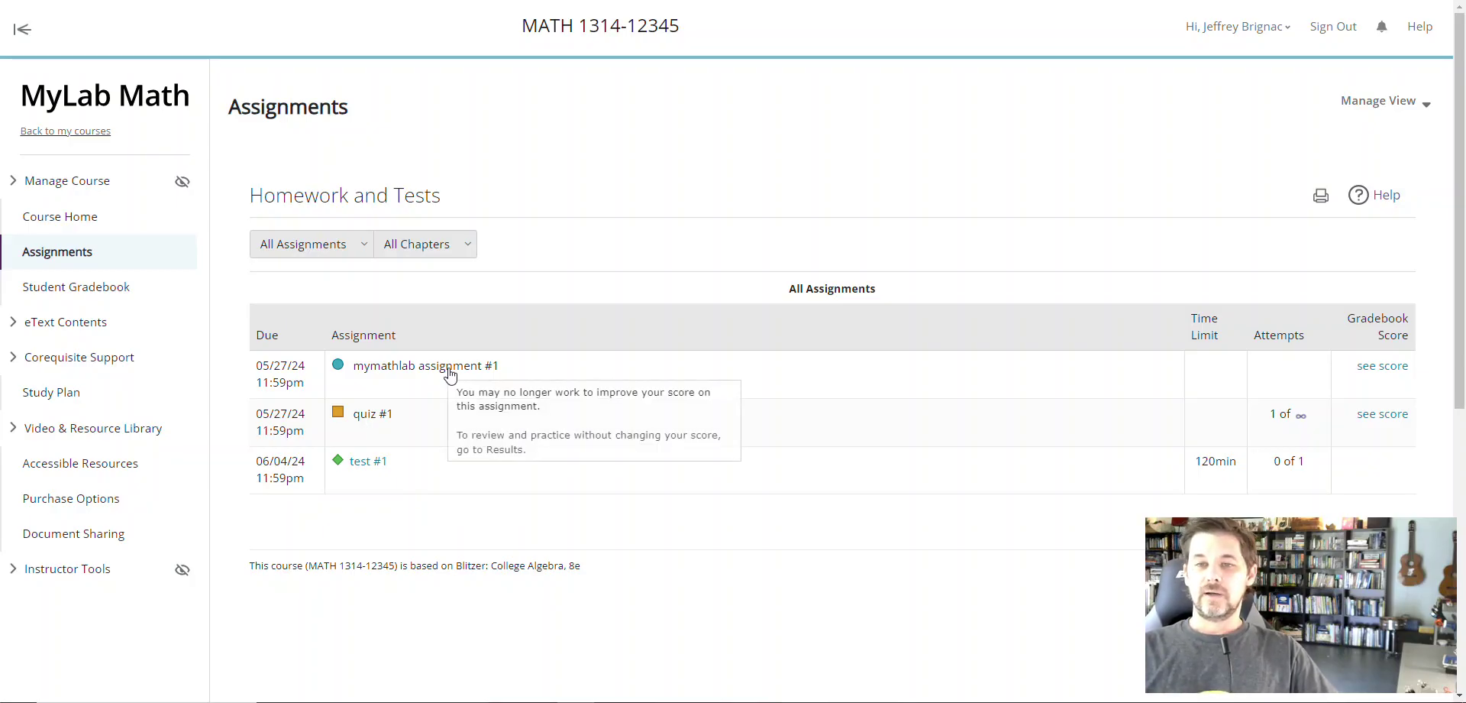
pyautogui.moveTo(355, 424)
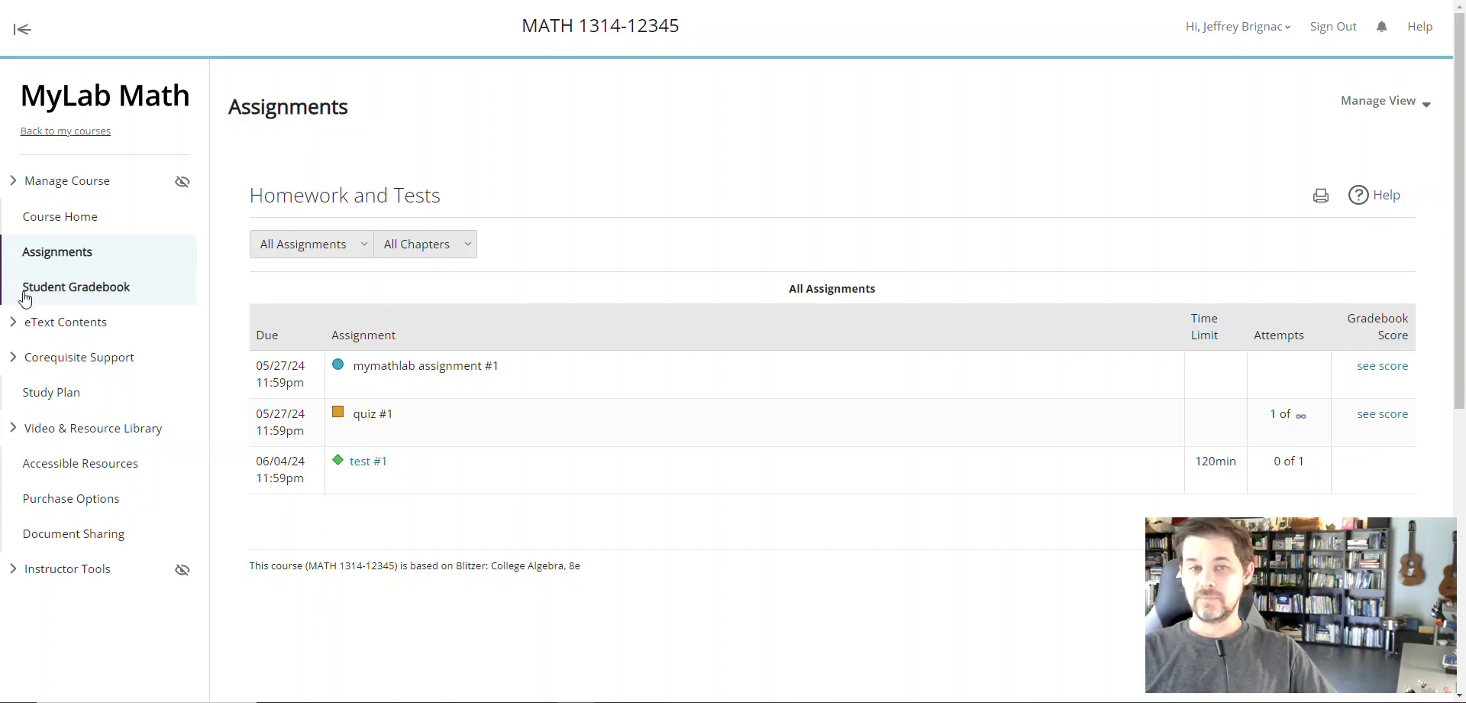
# Open the review of mymathlab assignment #1 from the student gradebook at Question 5.
pyautogui.click(145, 305)
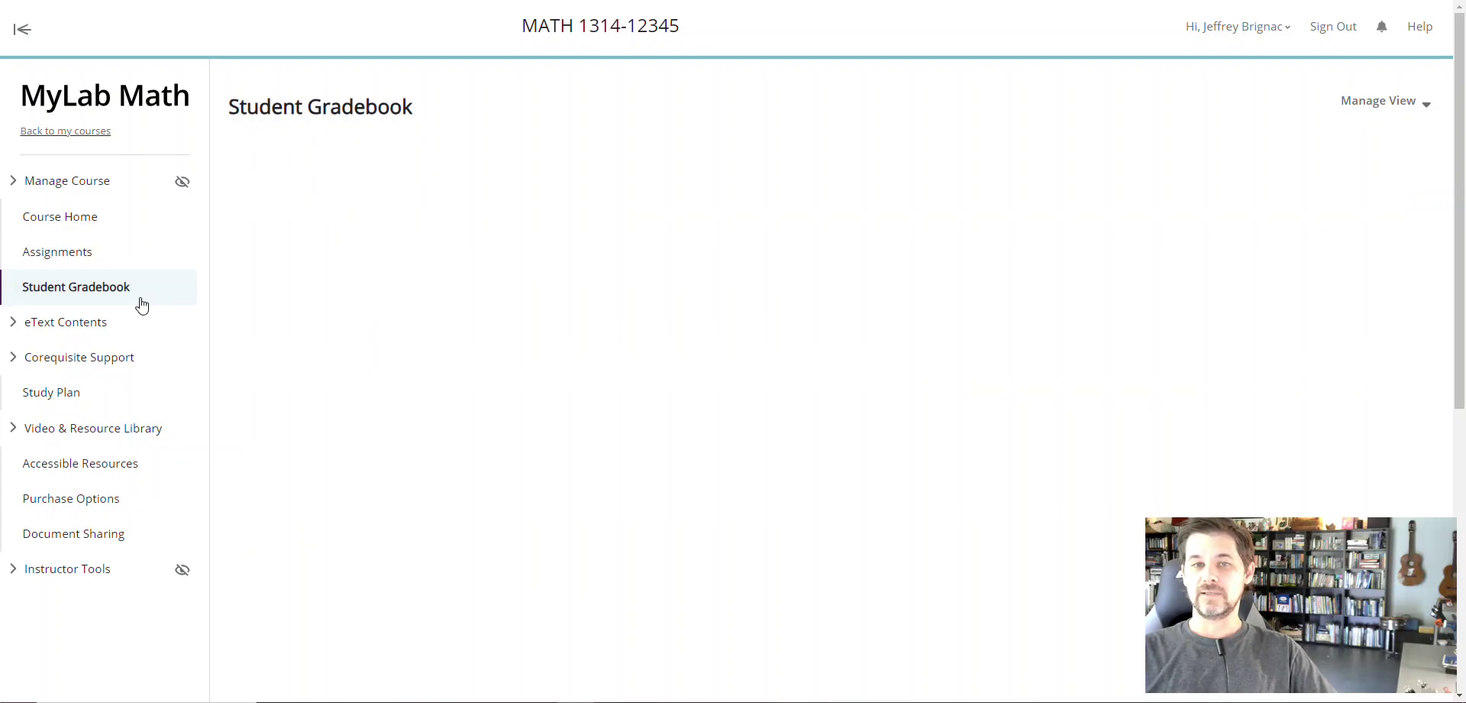
pyautogui.scroll(-4, 481, 443)
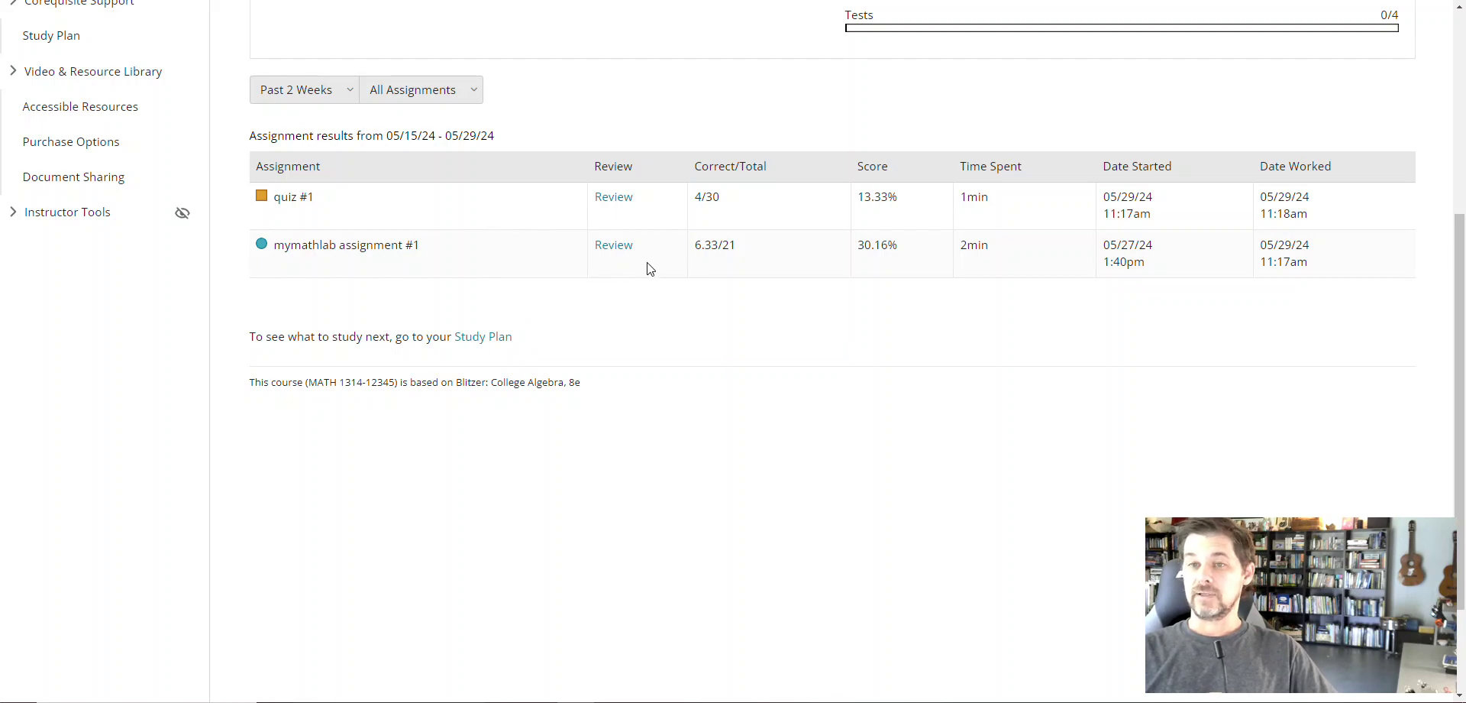
pyautogui.click(614, 252)
pyautogui.scroll(3, 513, 256)
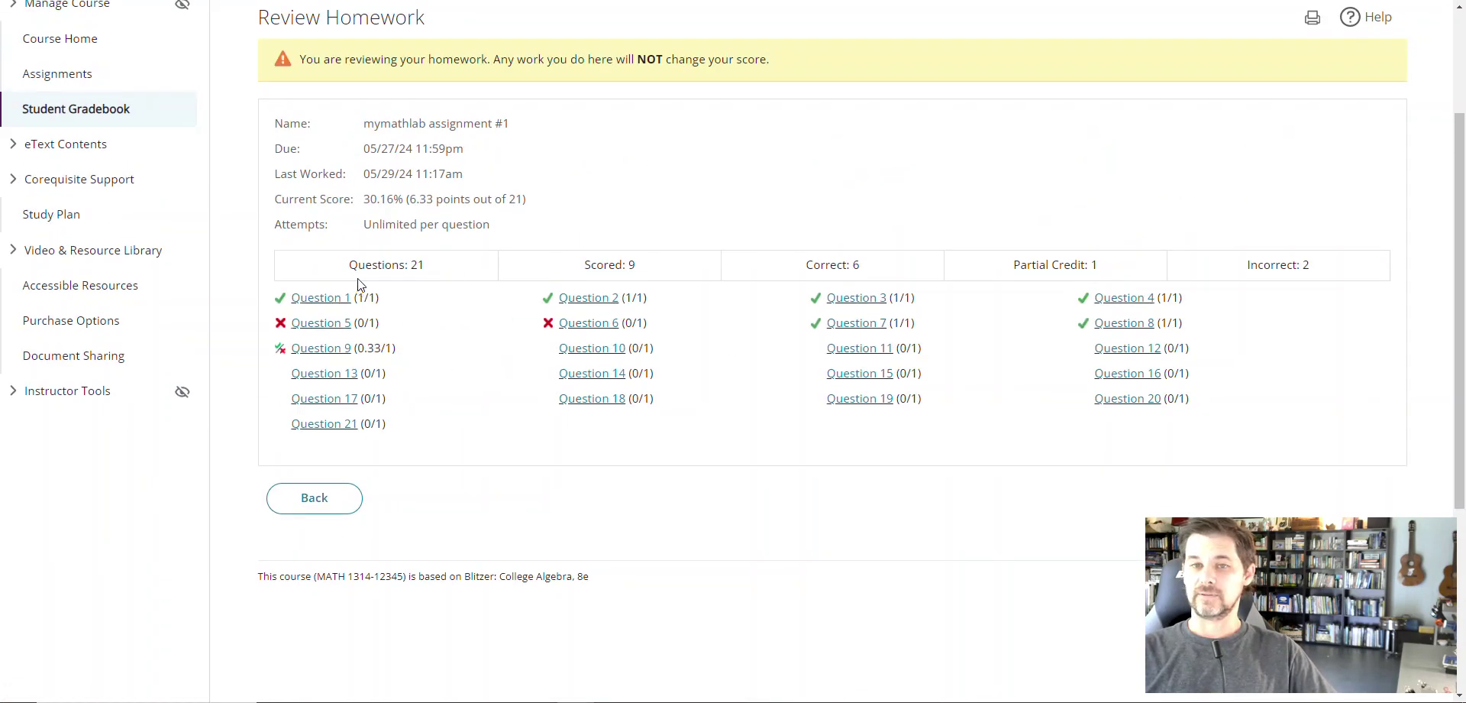
pyautogui.click(329, 323)
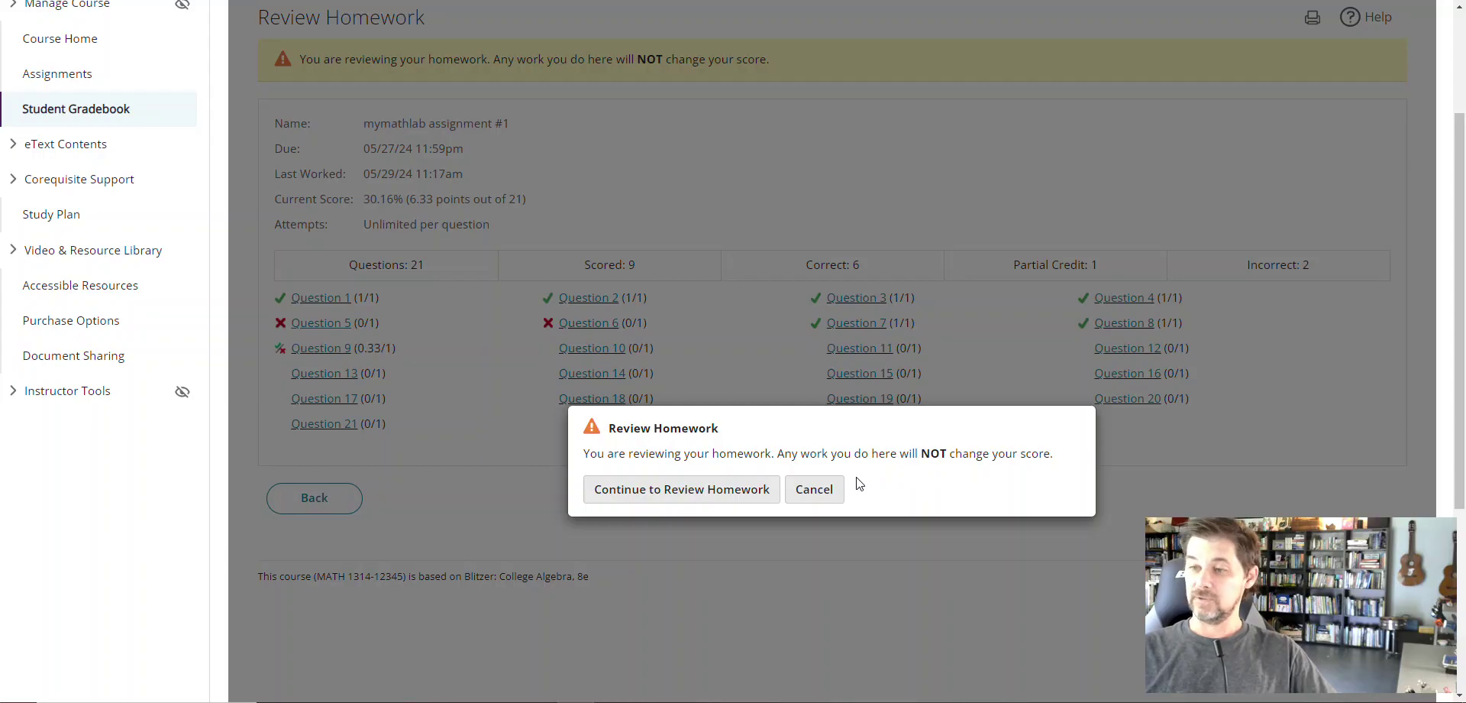
pyautogui.click(701, 492)
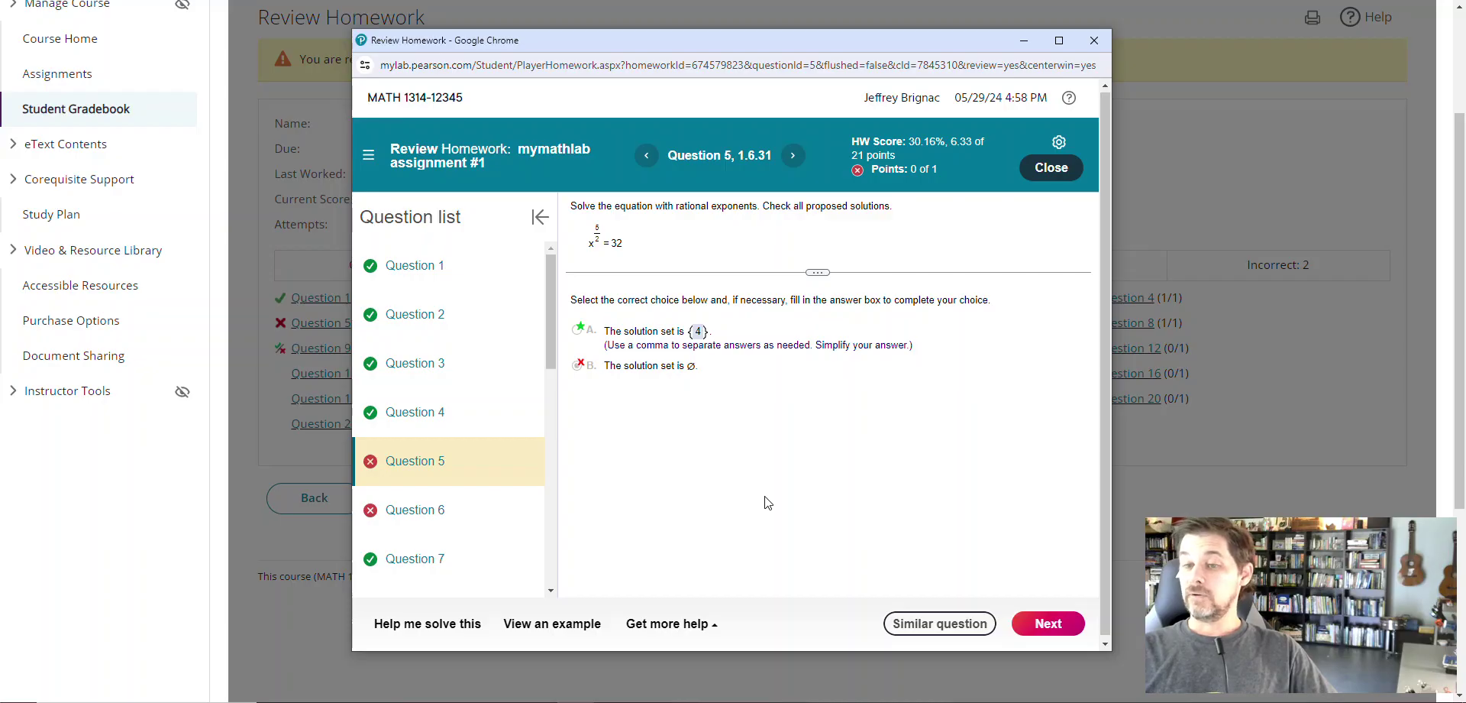
# View the worked example for Question 5 through all its parts and close it.
pyautogui.click(544, 624)
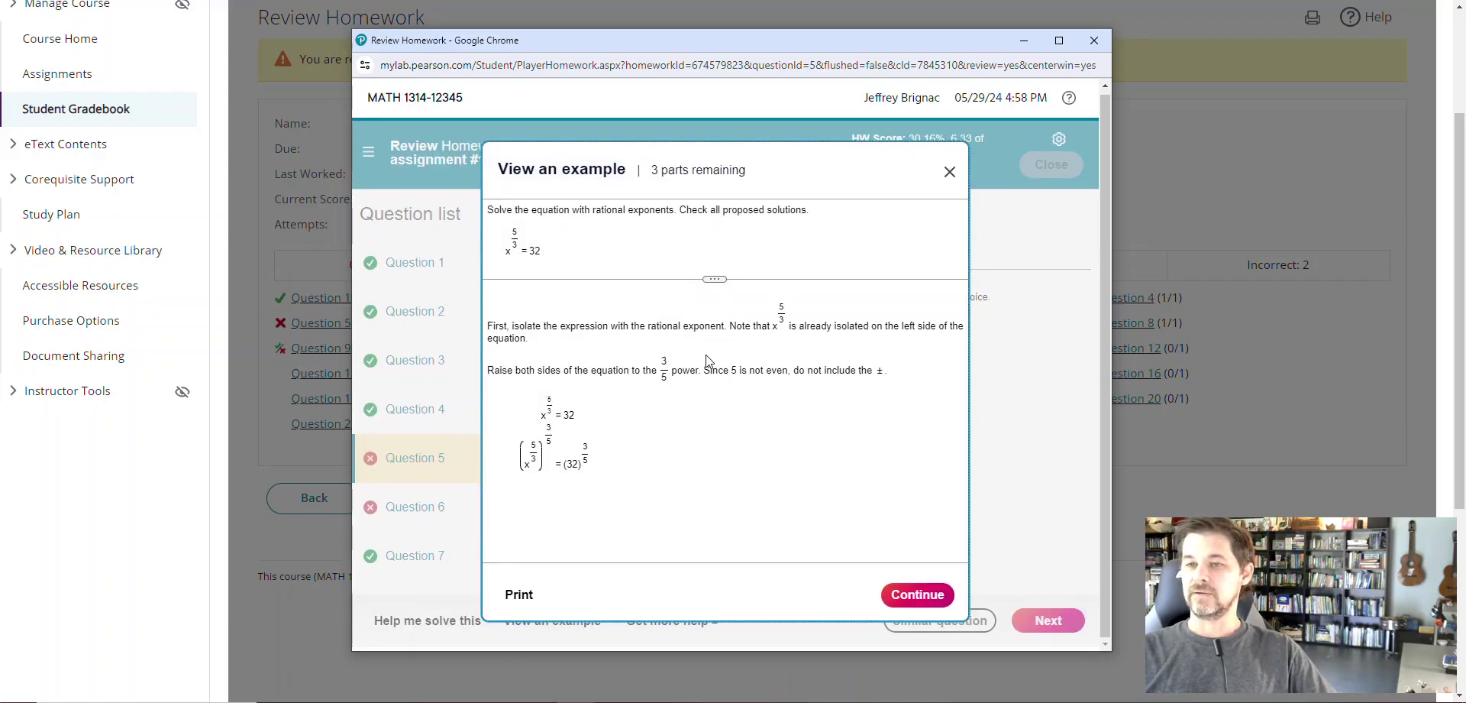
pyautogui.click(906, 592)
pyautogui.click(929, 600)
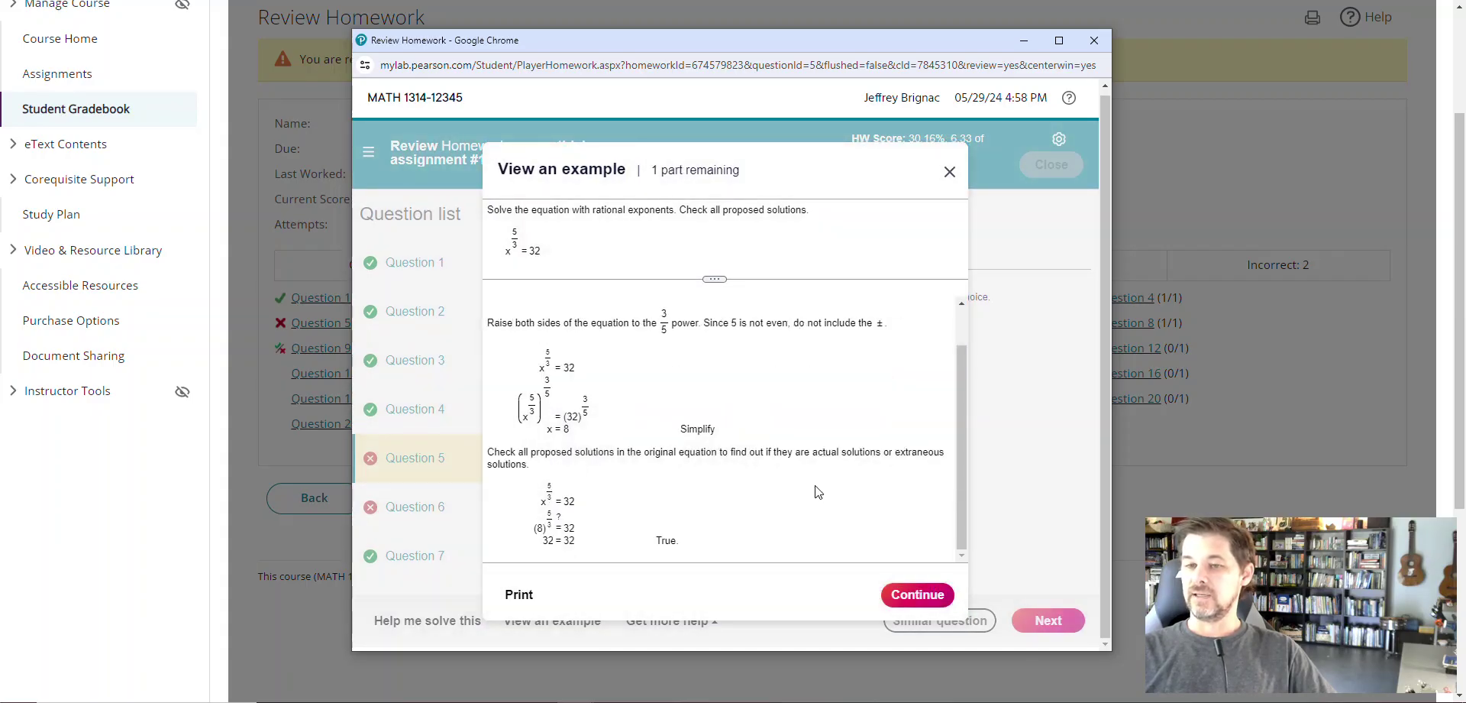
pyautogui.click(919, 595)
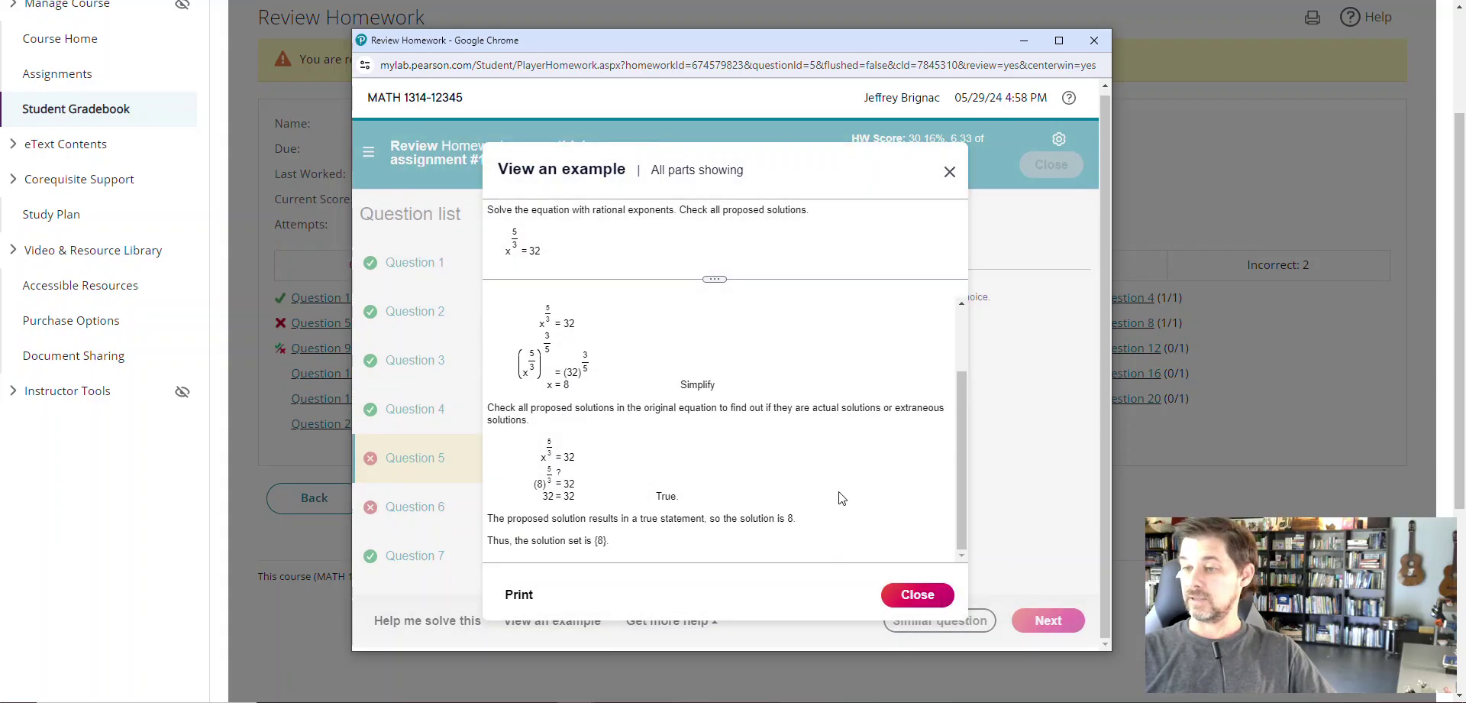
pyautogui.click(950, 172)
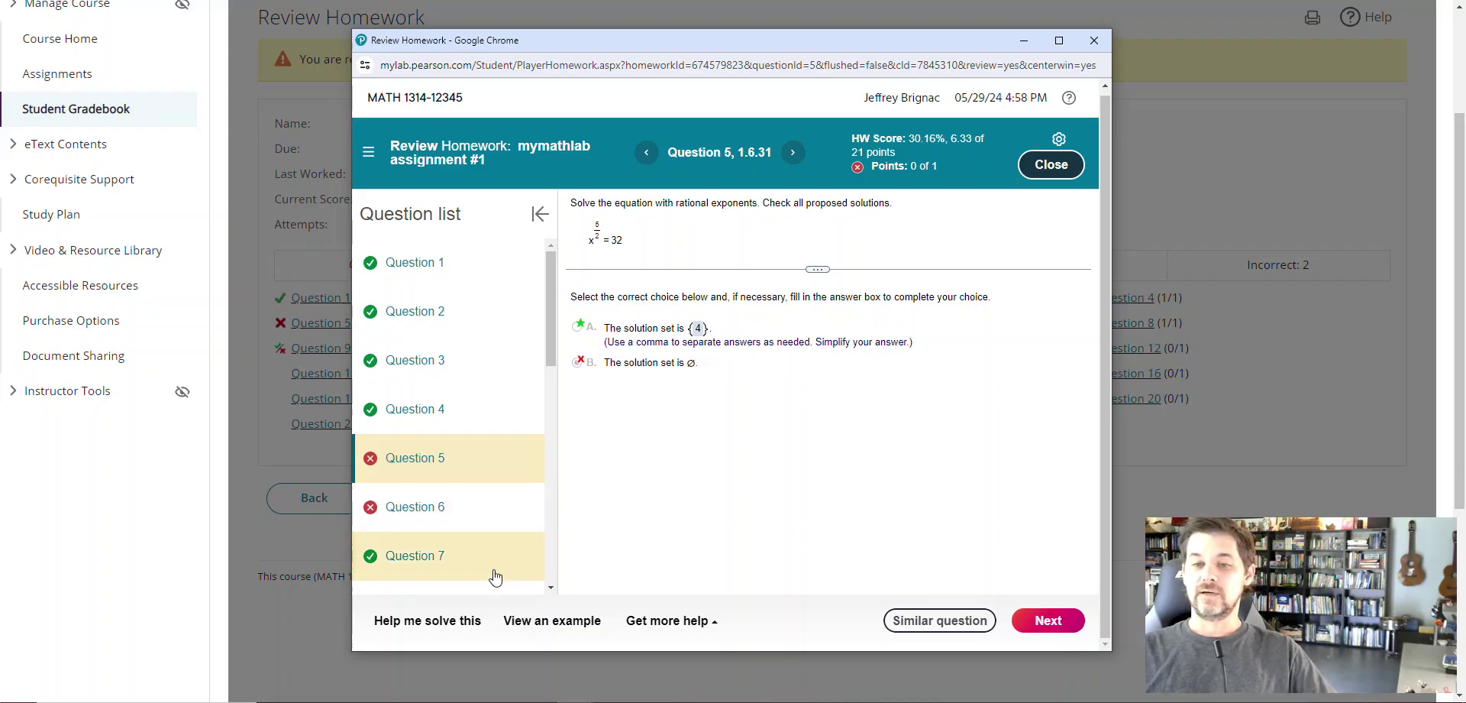
# Check the extra help options for Question 5, and view a similar question before closing it.
pyautogui.click(642, 621)
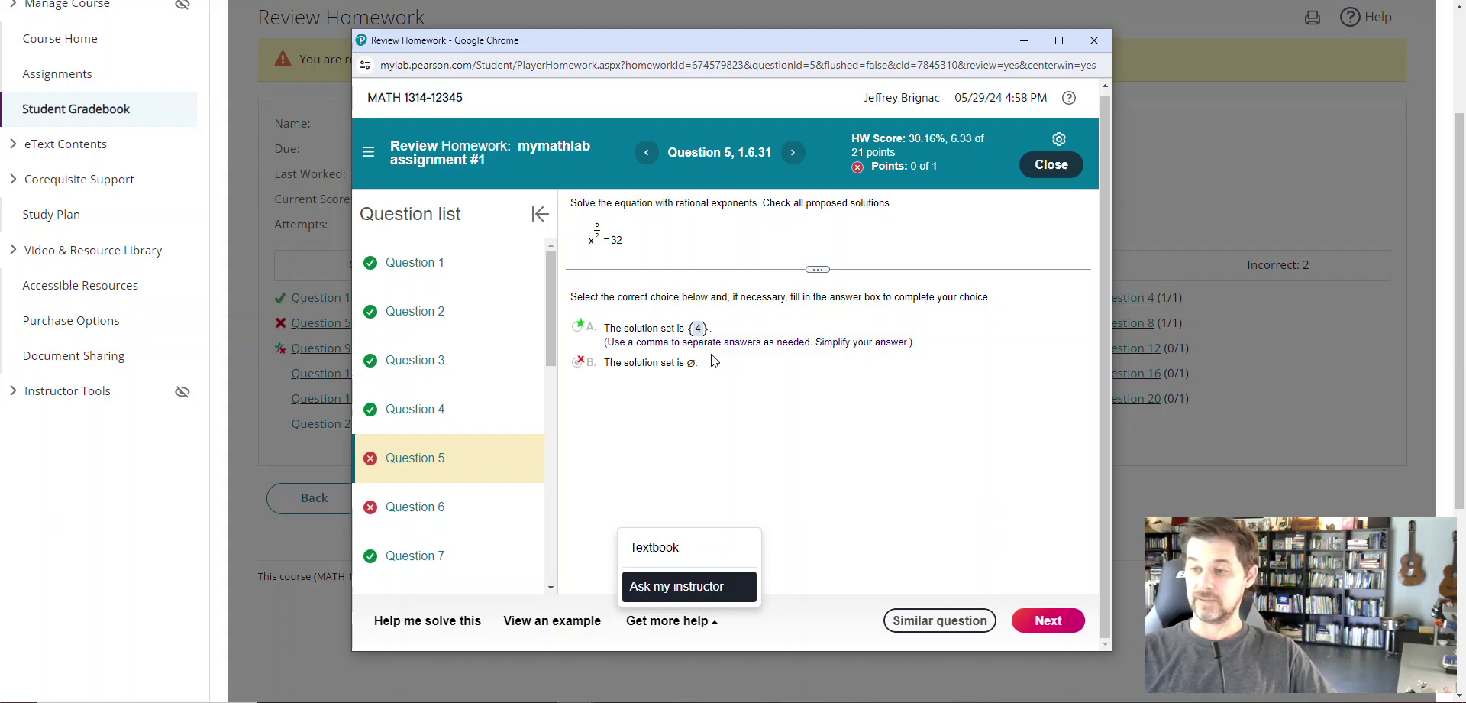
pyautogui.click(766, 382)
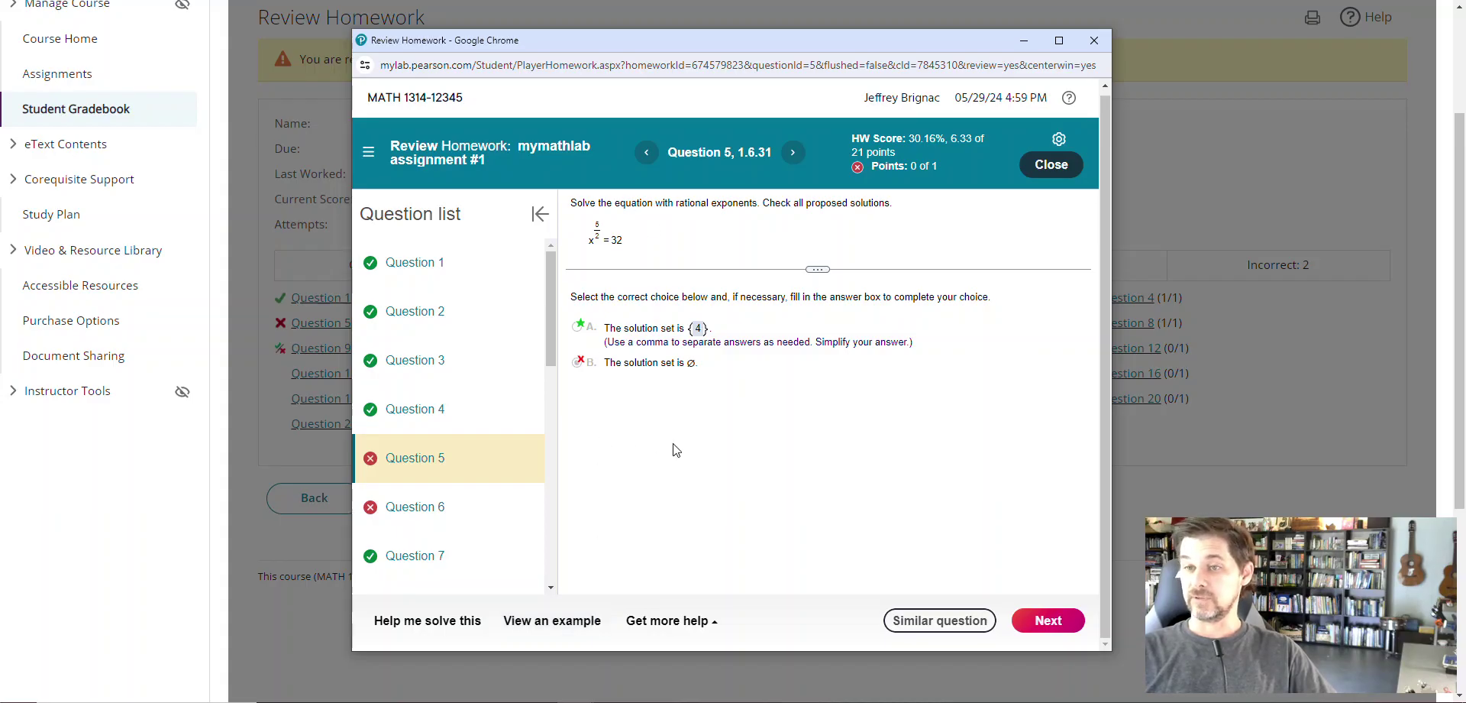
pyautogui.click(938, 622)
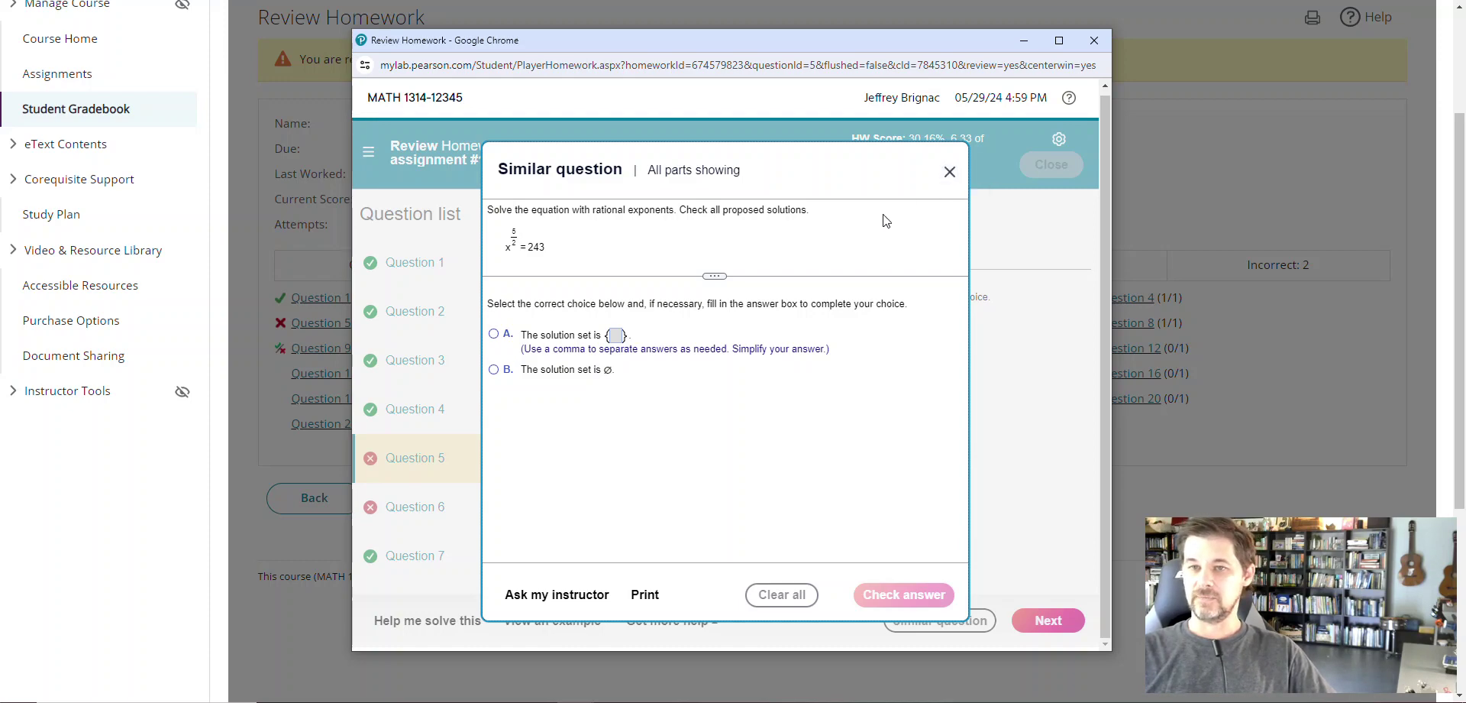
pyautogui.click(951, 173)
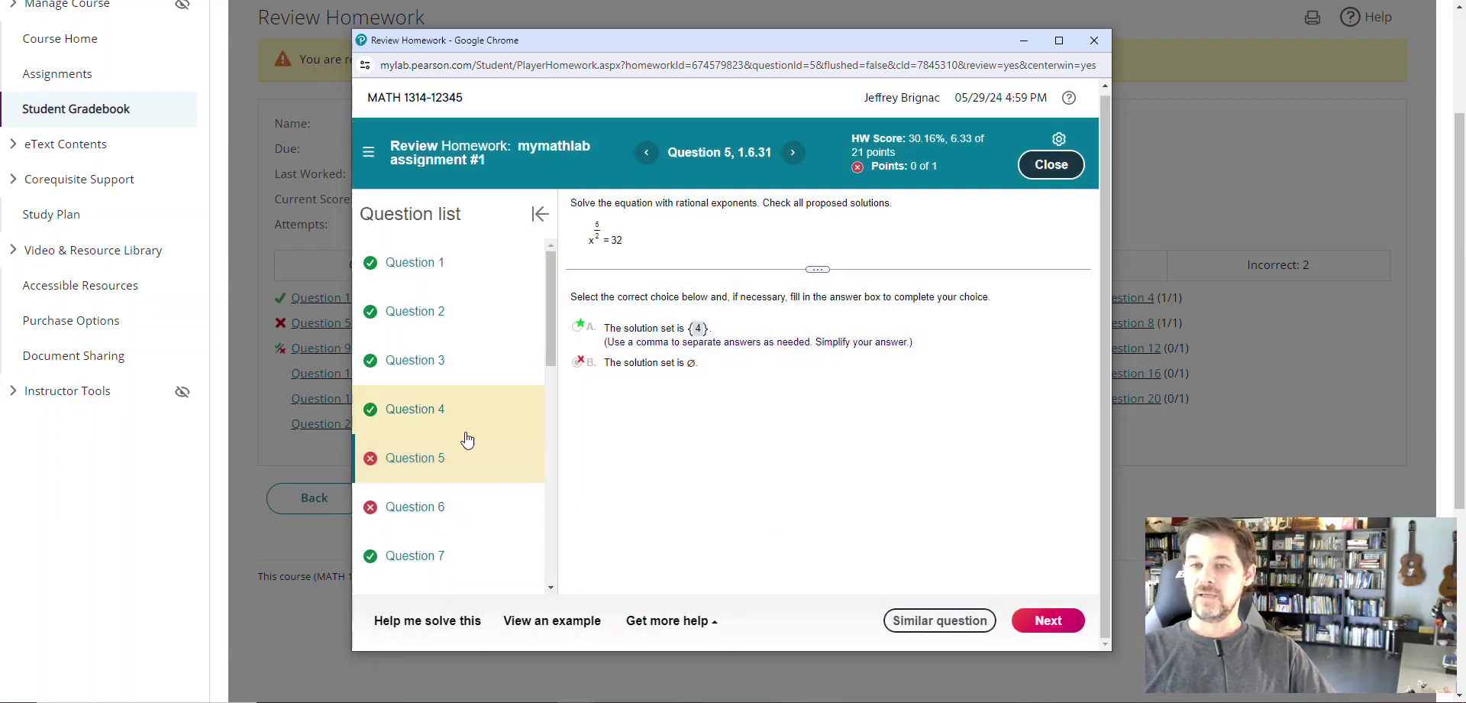
# Browse the homework's question list, open Question 15 and activate the answer box for f(6).
pyautogui.scroll(-7, 458, 435)
pyautogui.scroll(-2, 466, 511)
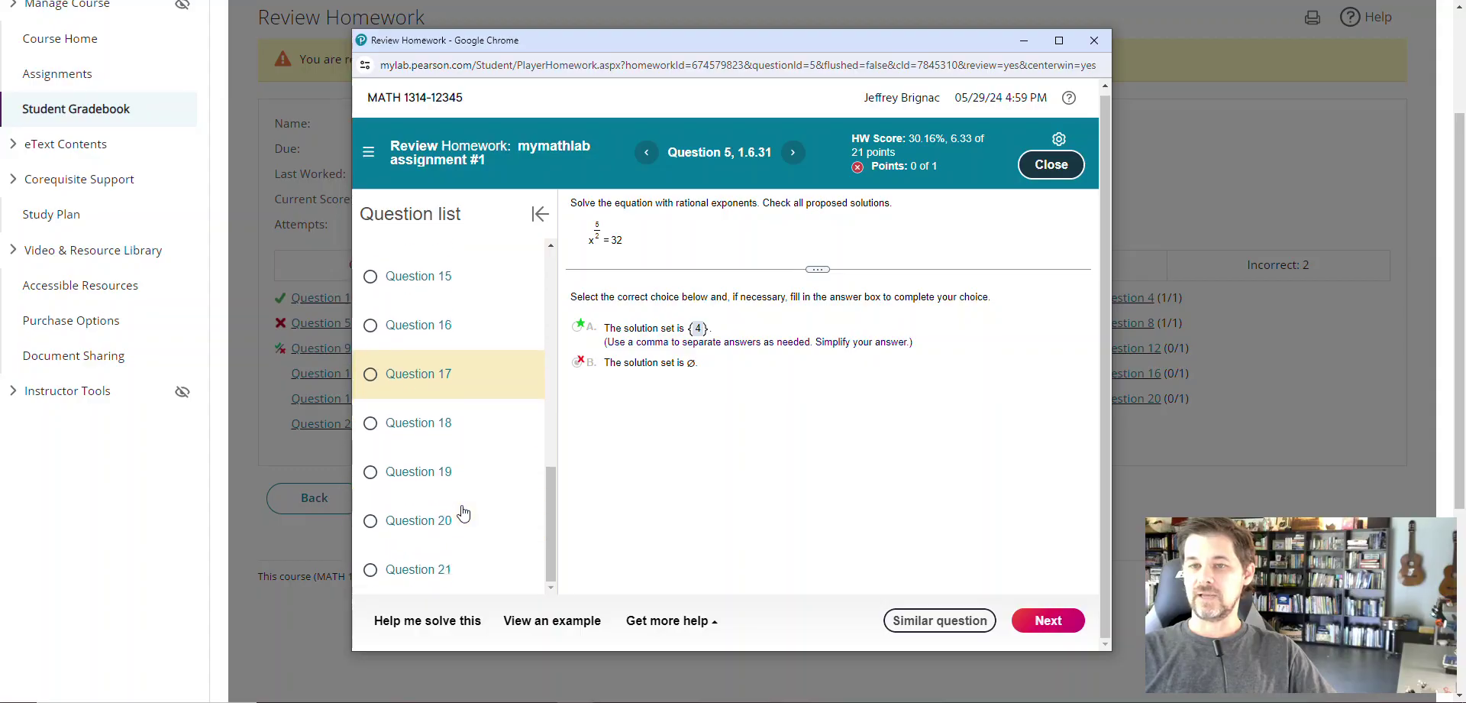
pyautogui.scroll(8, 466, 511)
pyautogui.scroll(-5, 464, 511)
pyautogui.click(434, 411)
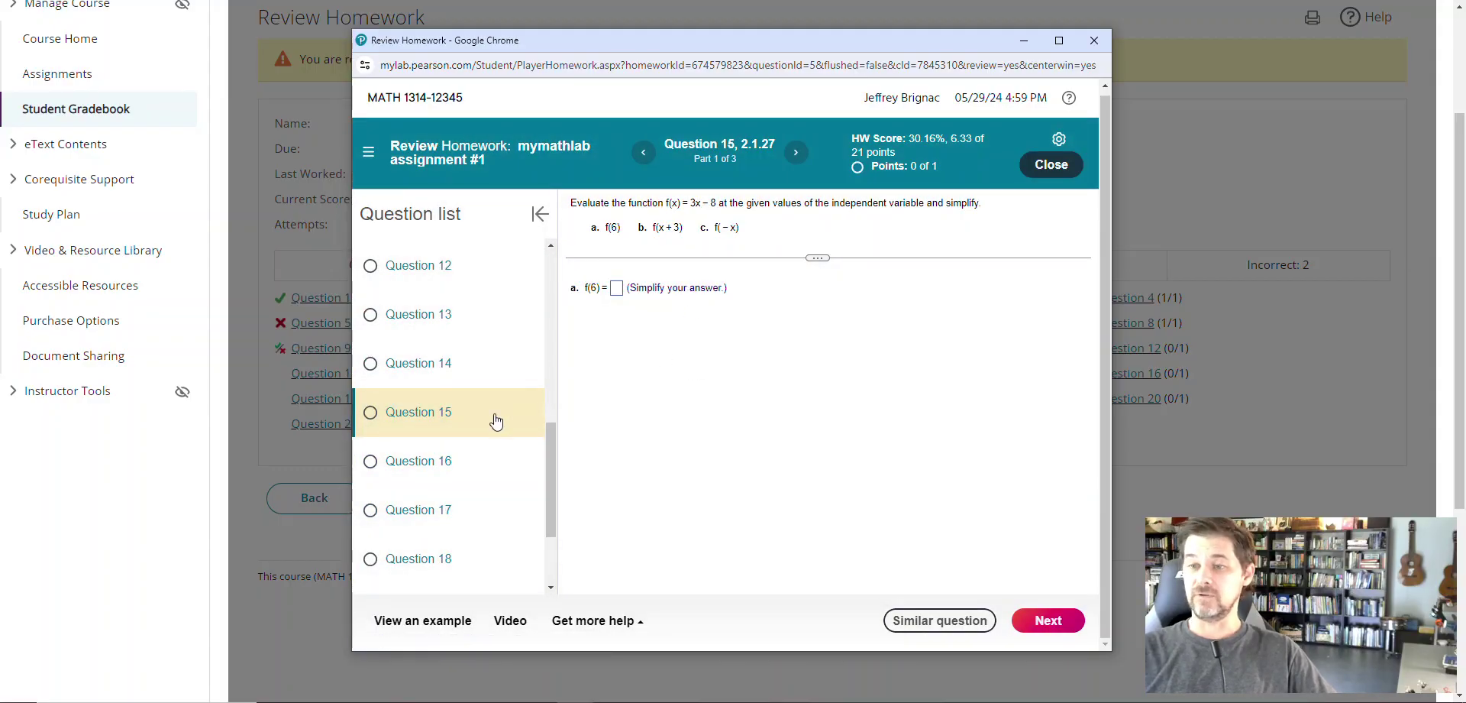
pyautogui.click(617, 288)
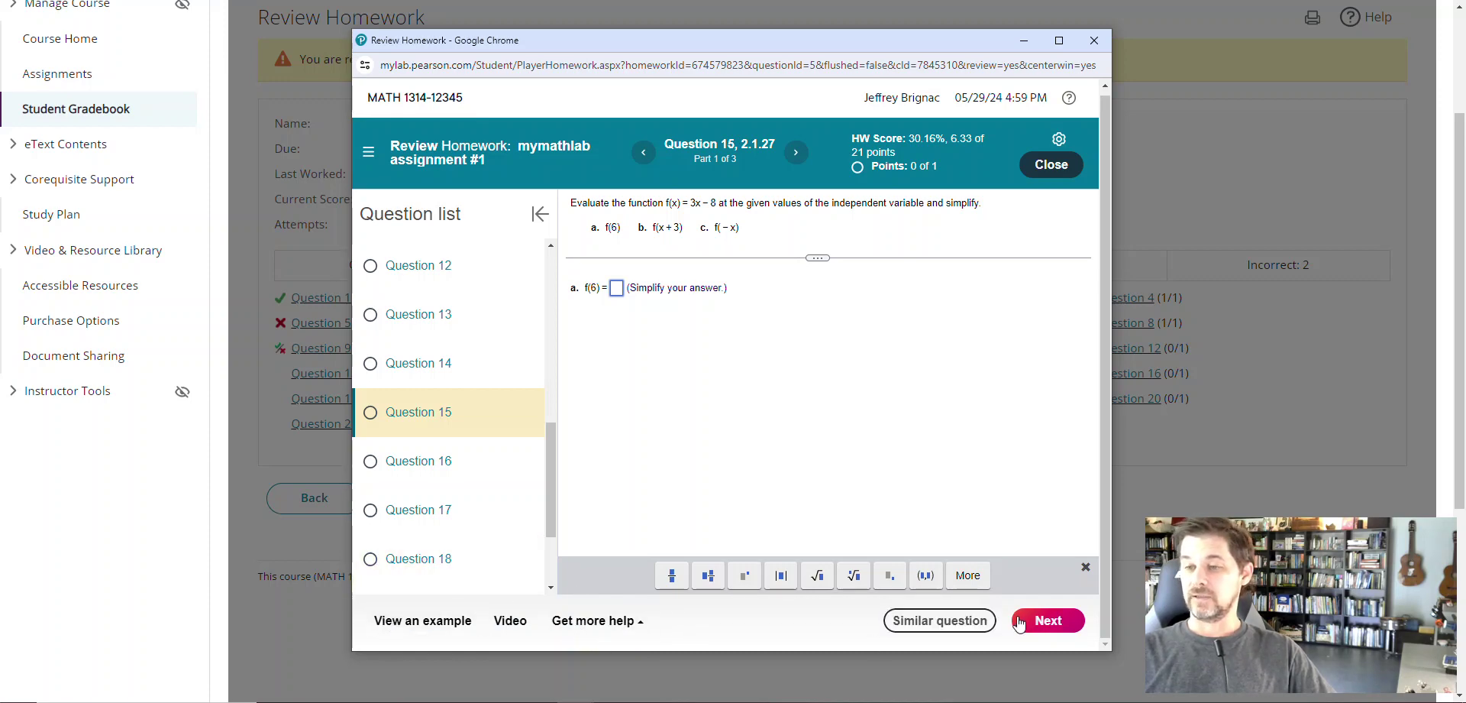
# Close the homework question review and return to the gradebook's assignment results.
pyautogui.click(1069, 168)
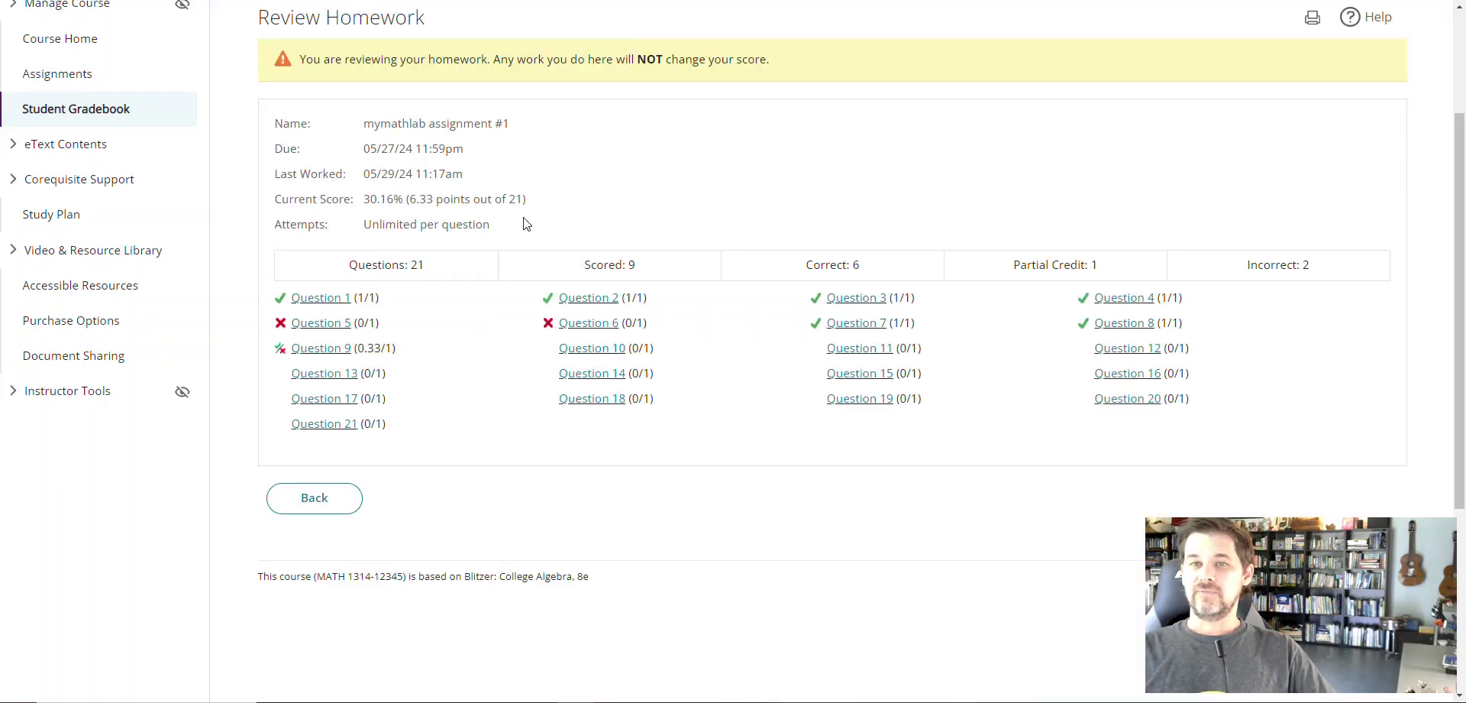
pyautogui.scroll(3, 524, 221)
pyautogui.scroll(-5, 364, 463)
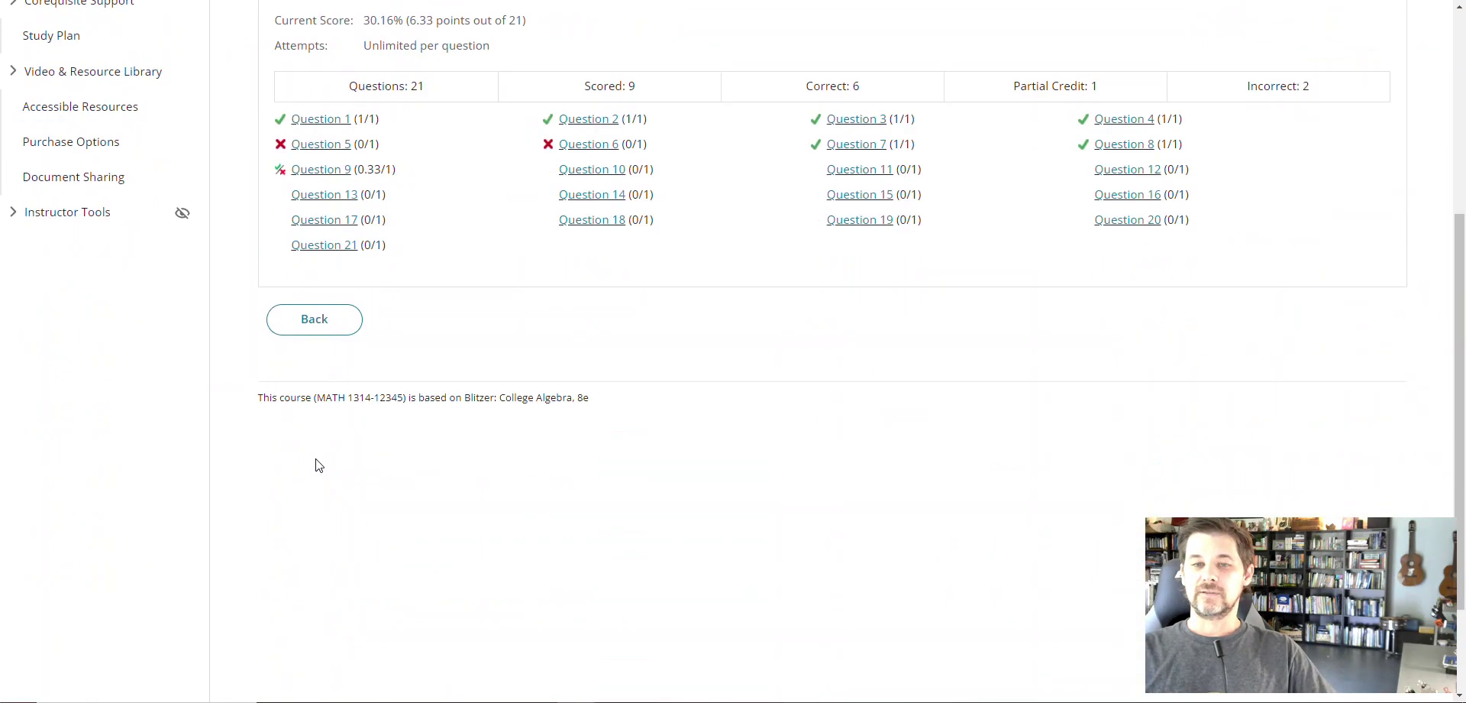
pyautogui.click(329, 330)
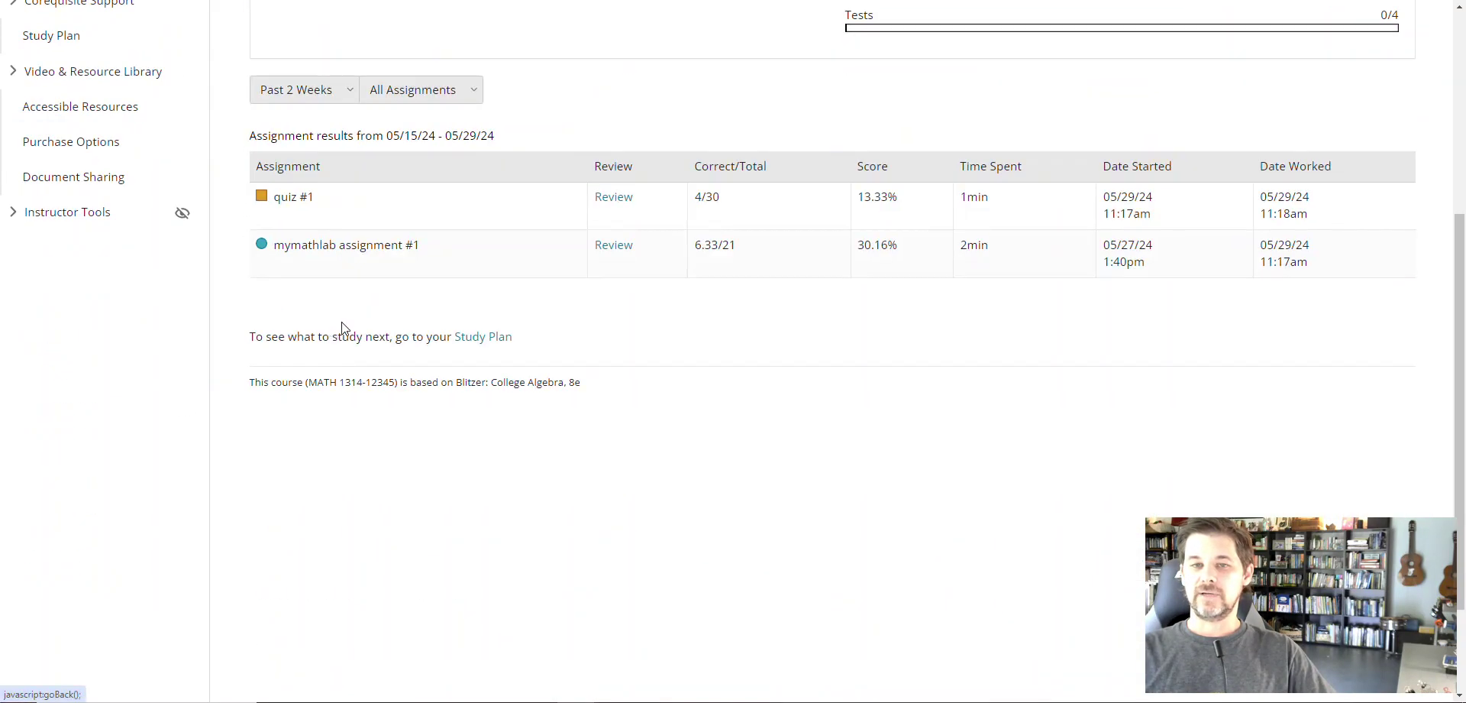
# Open the review of quiz #1 at Question 3 and check its extra help options.
pyautogui.click(617, 200)
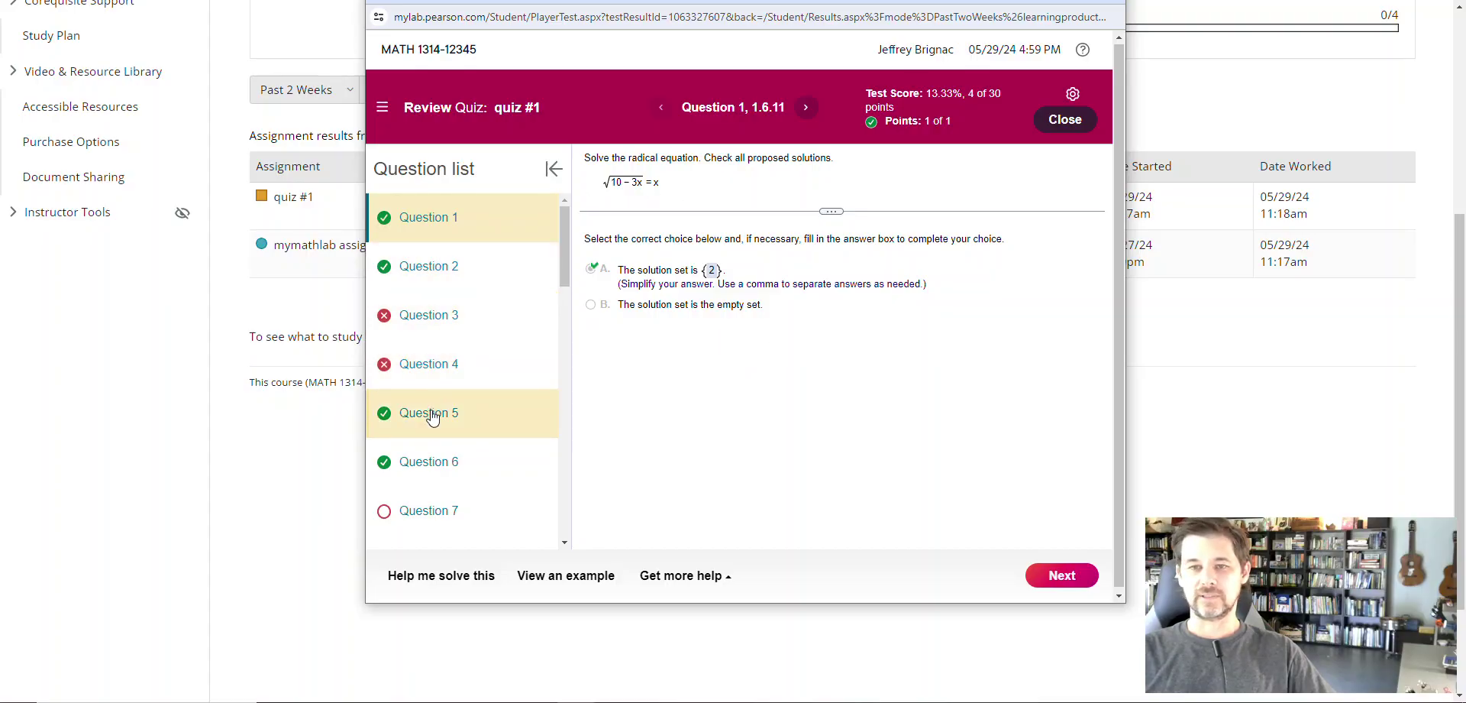
pyautogui.click(437, 315)
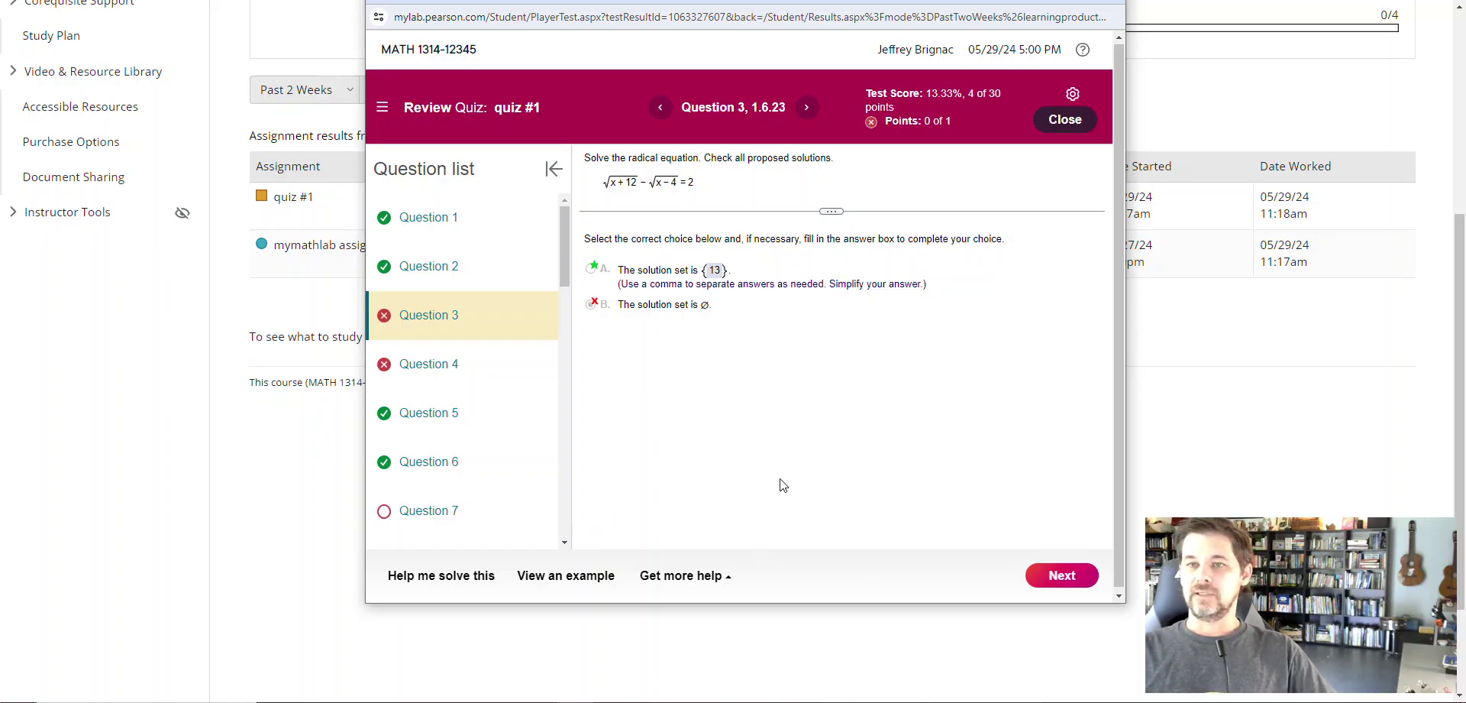
pyautogui.click(701, 584)
pyautogui.click(814, 585)
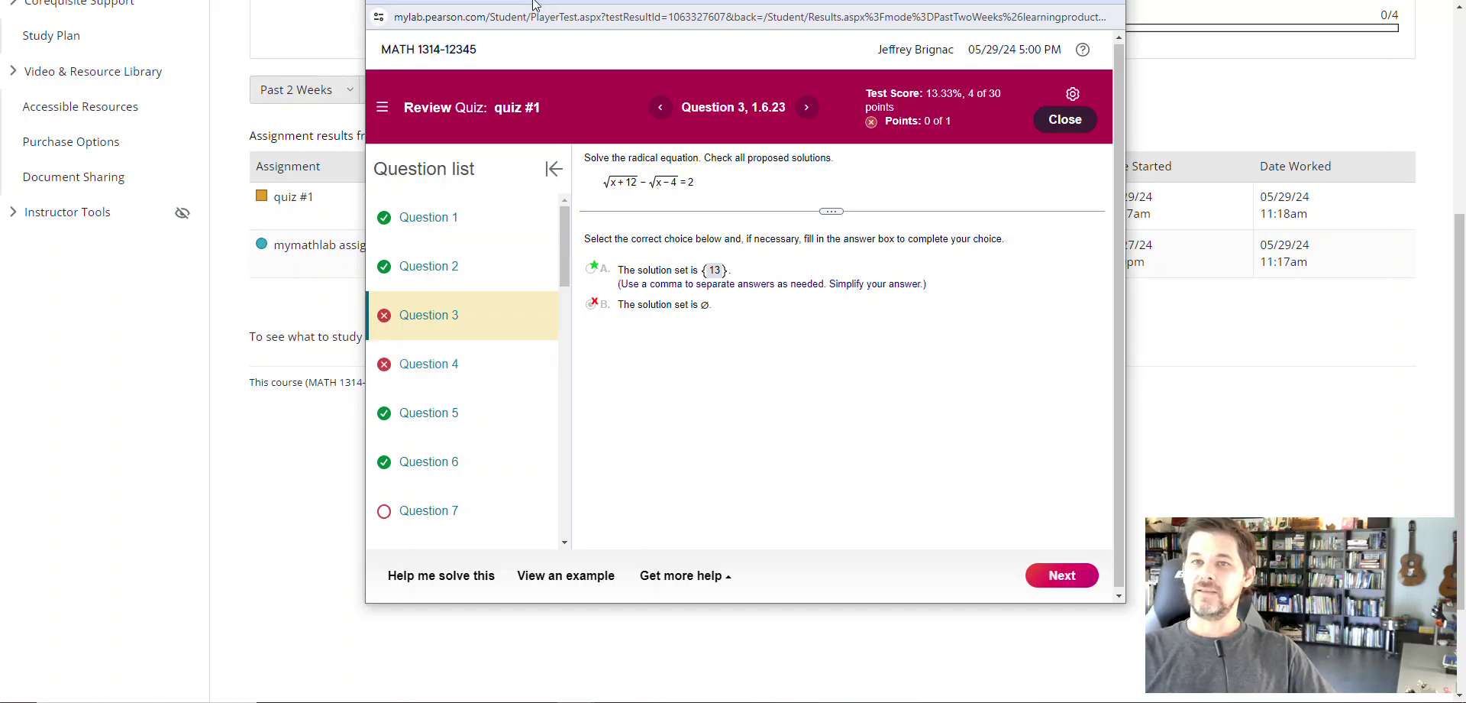
# Move the quiz #1 review window fully into view and close it.
pyautogui.moveTo(533, 0); pyautogui.dragTo(611, 51)
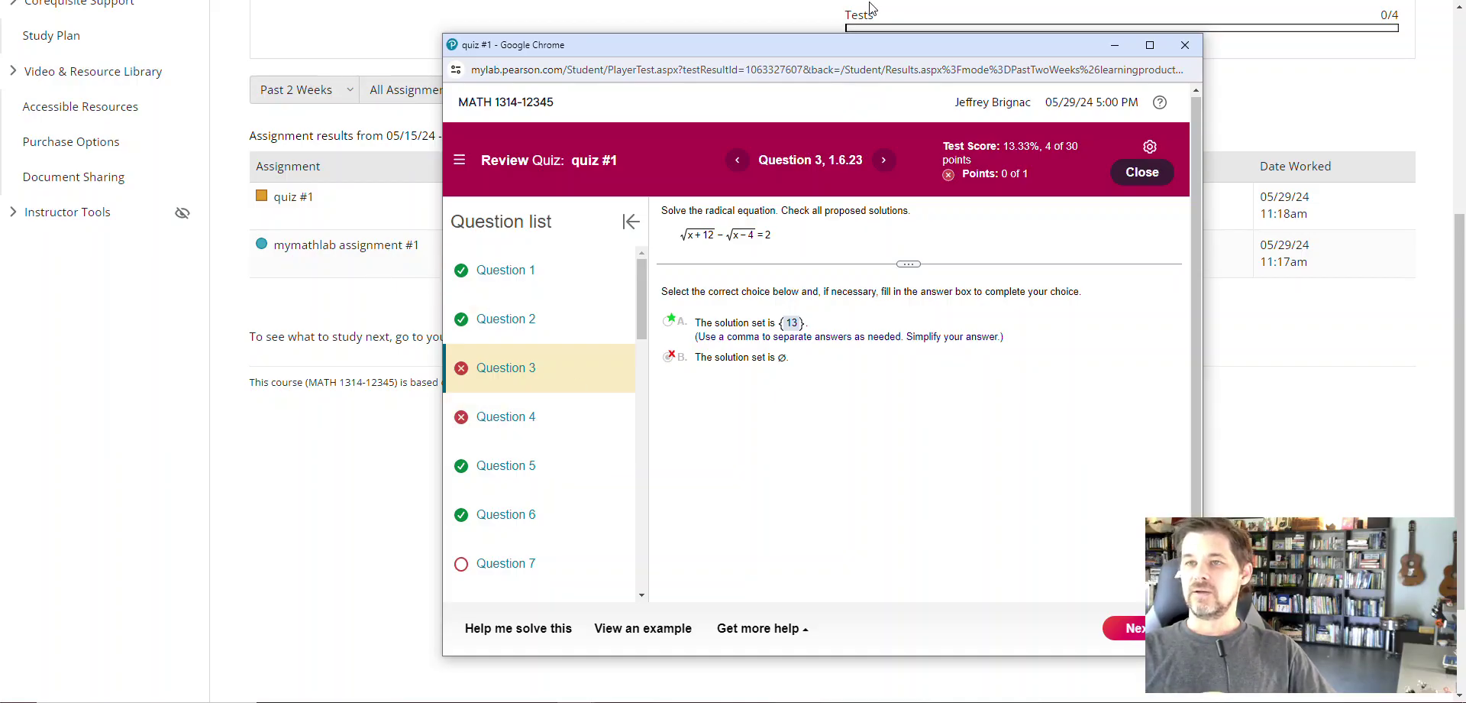
pyautogui.moveTo(844, 51); pyautogui.dragTo(815, 49)
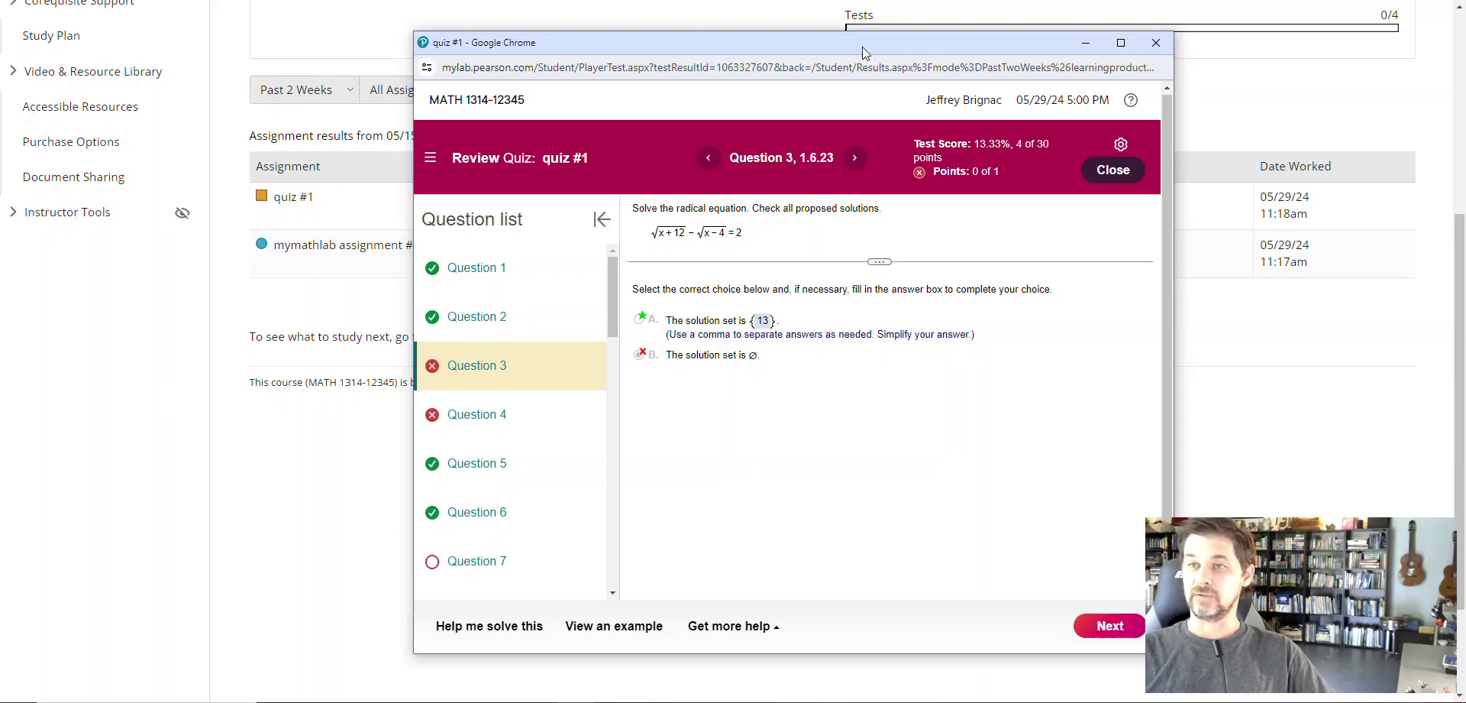
pyautogui.moveTo(863, 47); pyautogui.dragTo(742, 53)
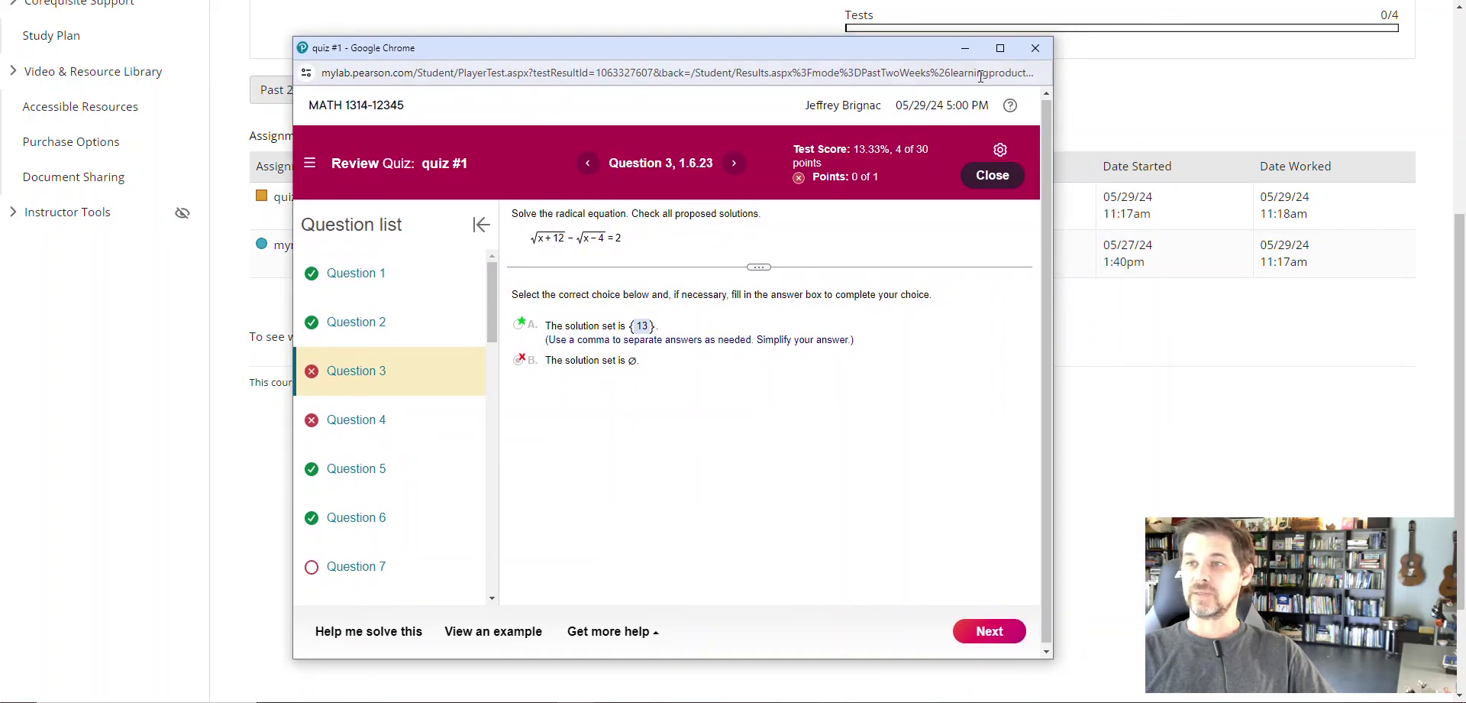
pyautogui.click(1038, 48)
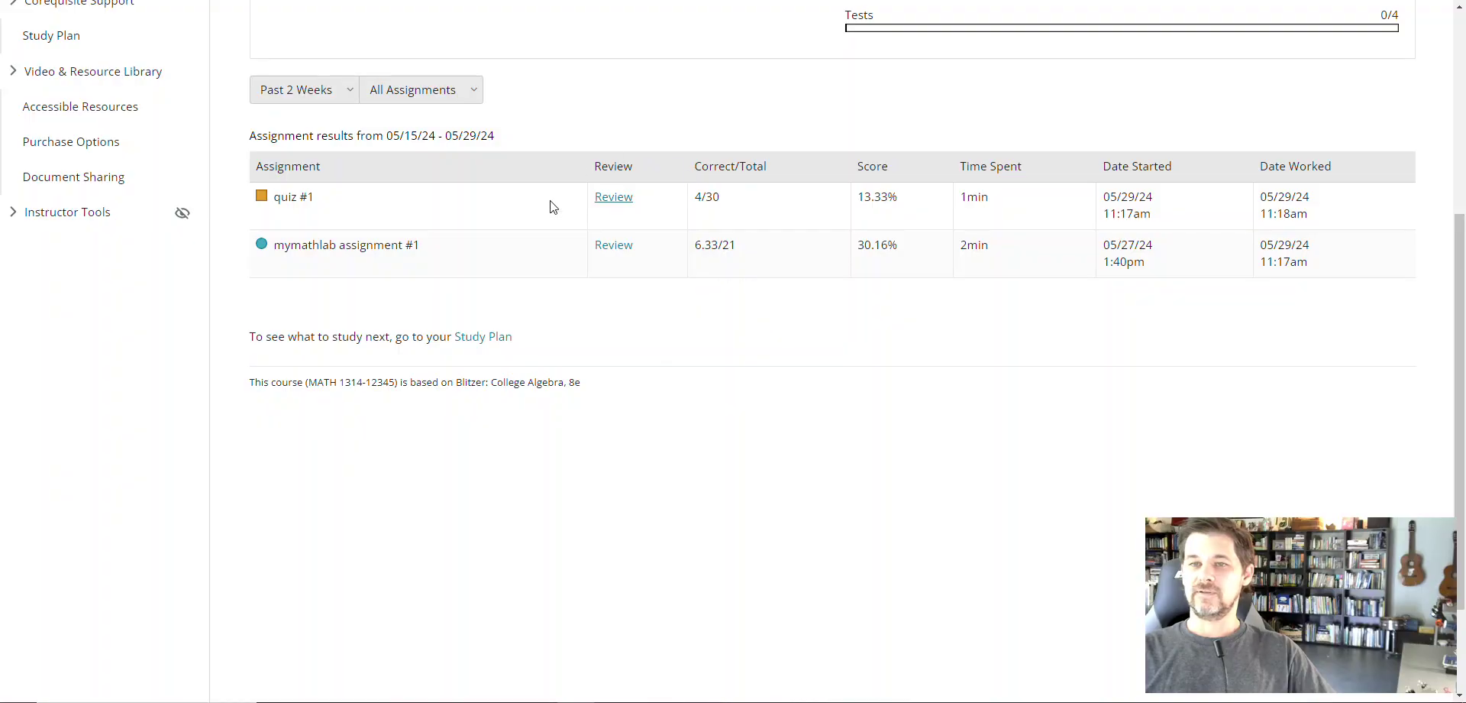
# Look over the overall score and the assignment results in the student gradebook.
pyautogui.scroll(4, 611, 391)
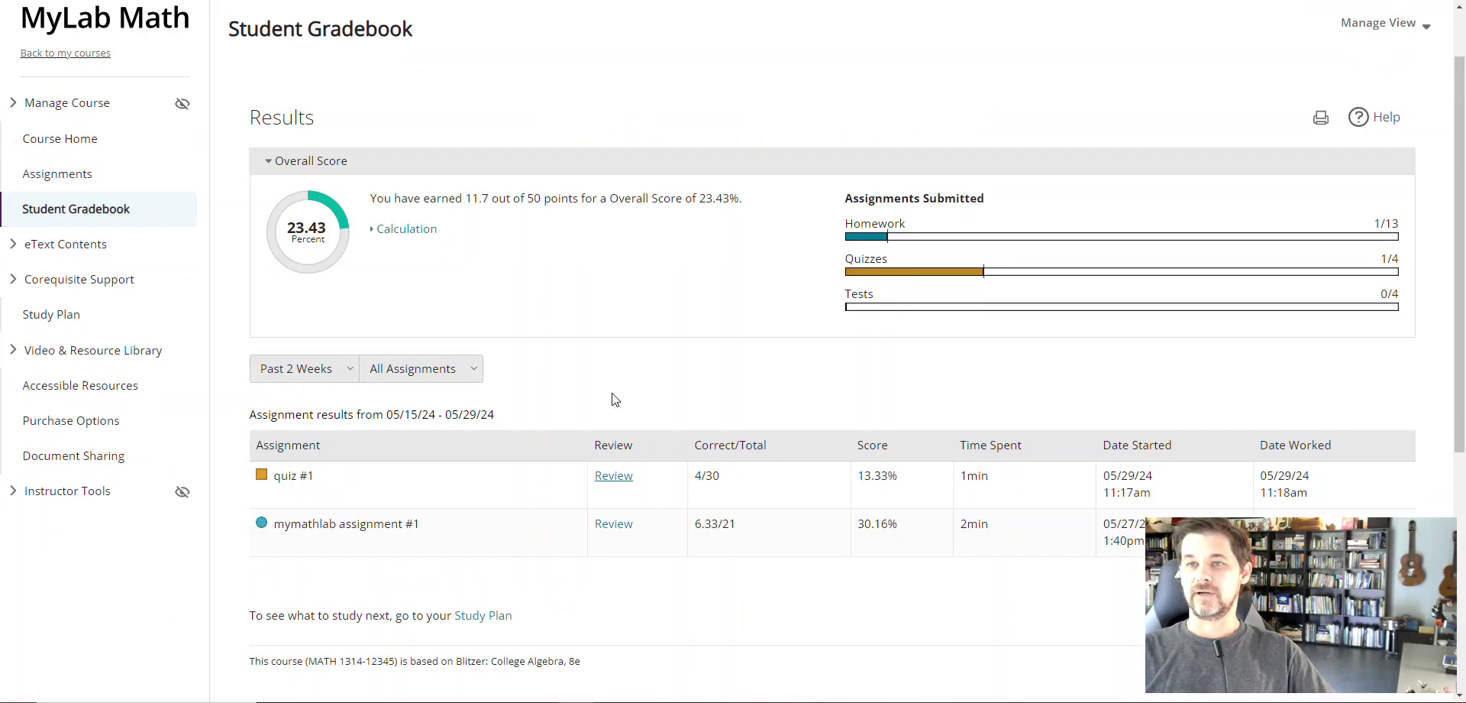
pyautogui.scroll(1, 615, 398)
pyautogui.scroll(-2, 616, 400)
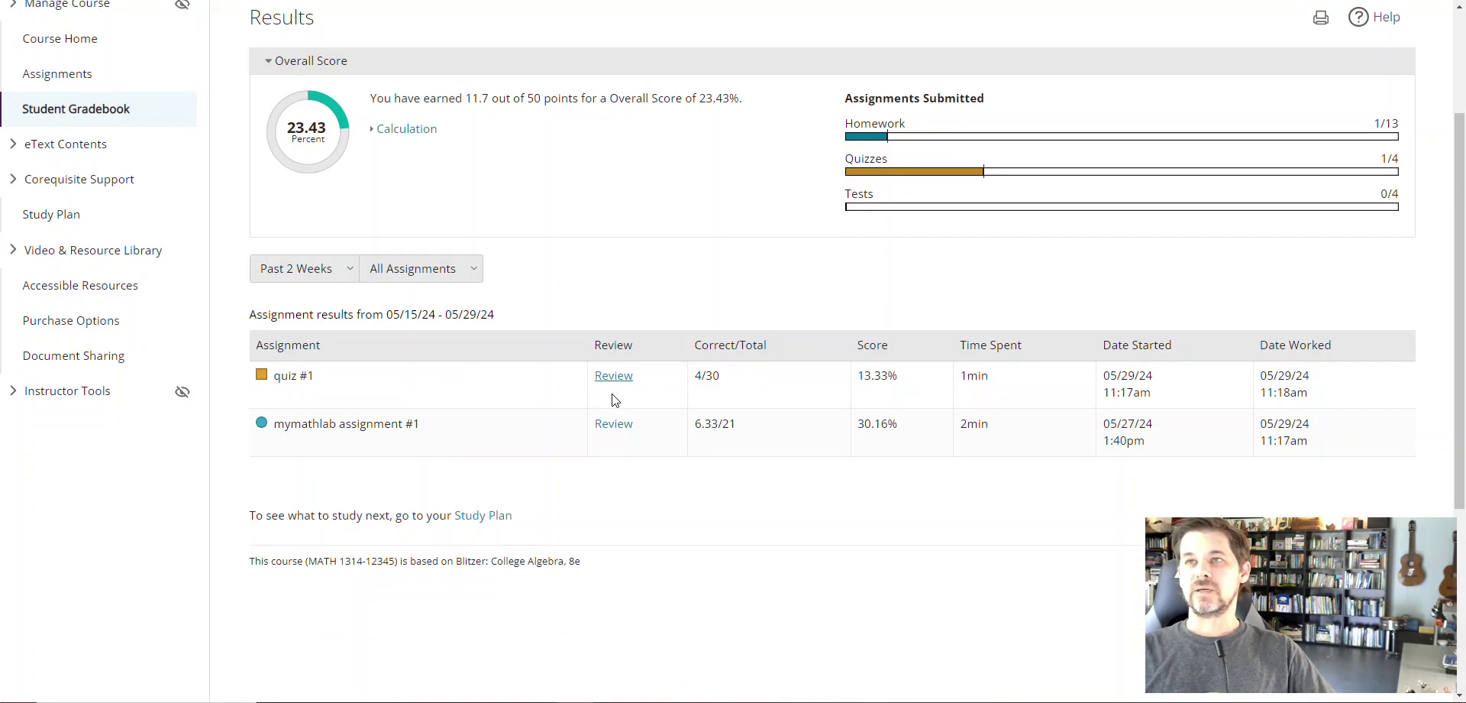